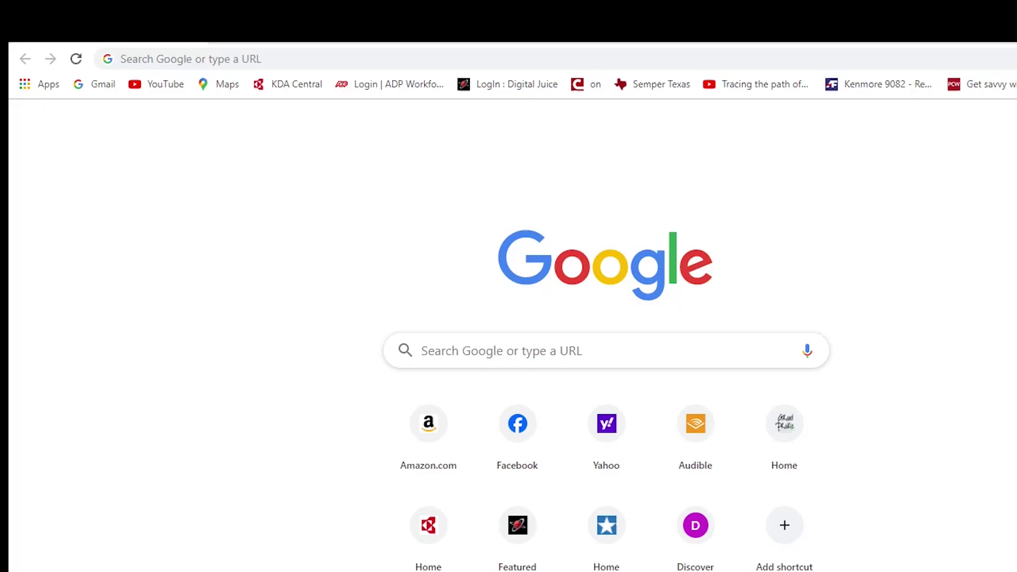
Step: Go to kyocera.info and filter the Download Center product list by 'MA 4000'
left_click(184, 56)
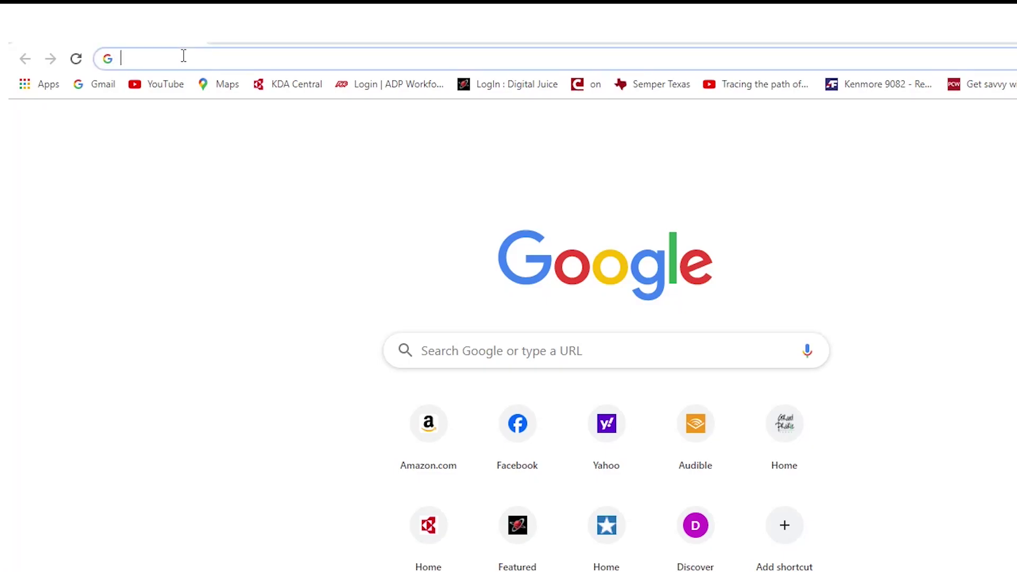
type("kyocera.i")
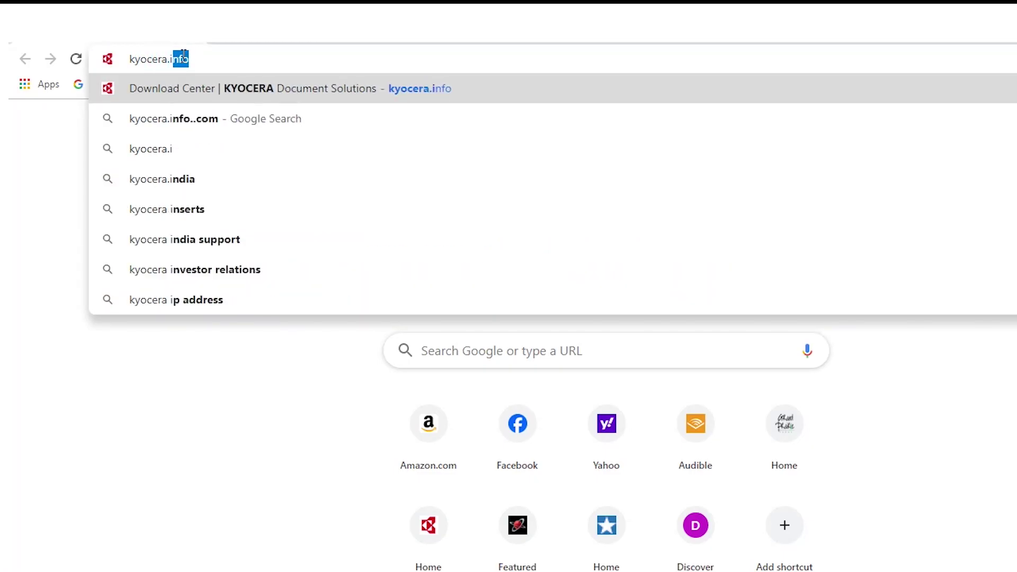
type("nfo")
key("Return")
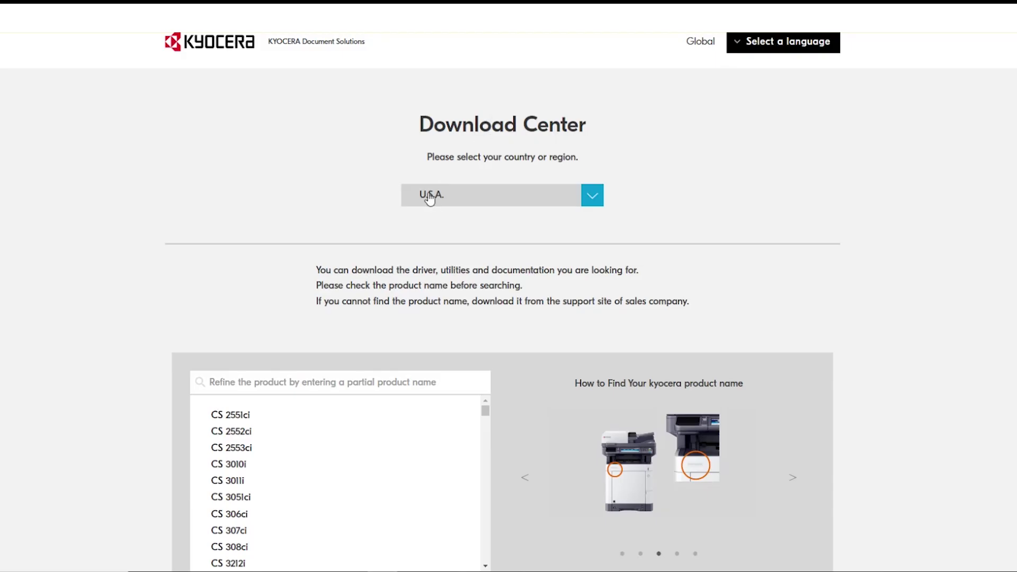
left_click(239, 383)
type("MA 4000")
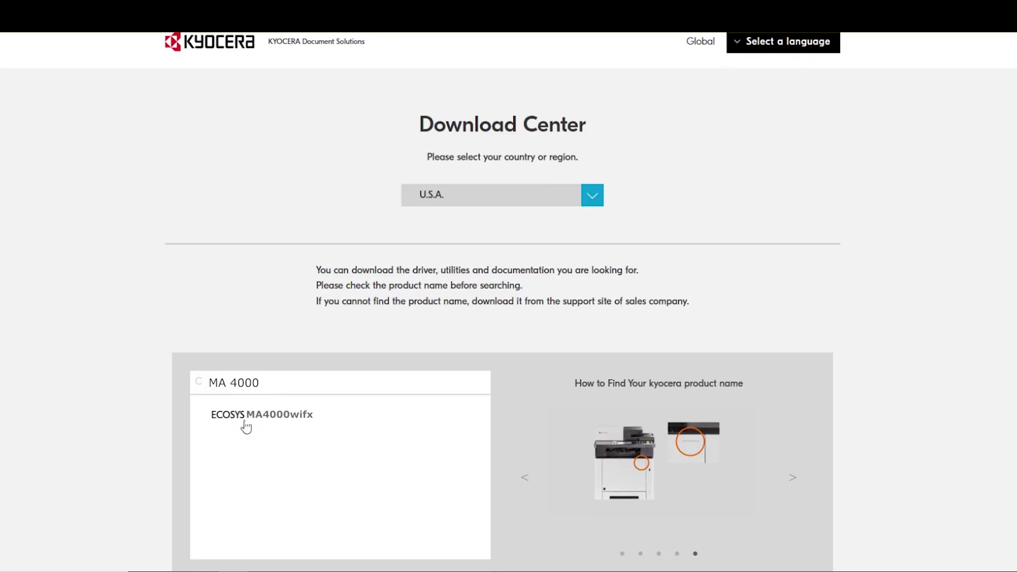
Step: Open the ECOSYS MA4000wifx page with Windows 10 64-bit selected and view its downloads
left_click(245, 427)
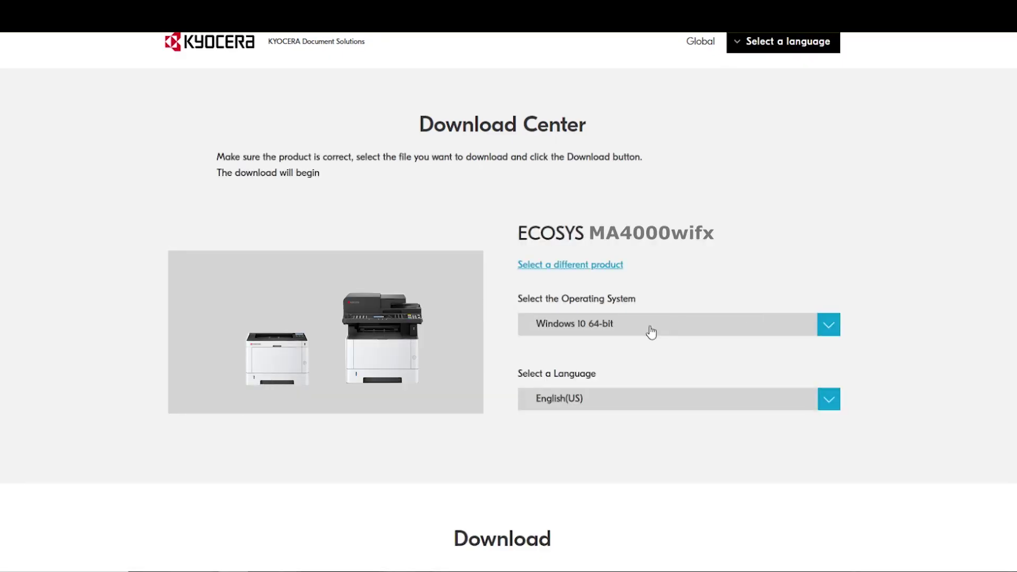
left_click(829, 326)
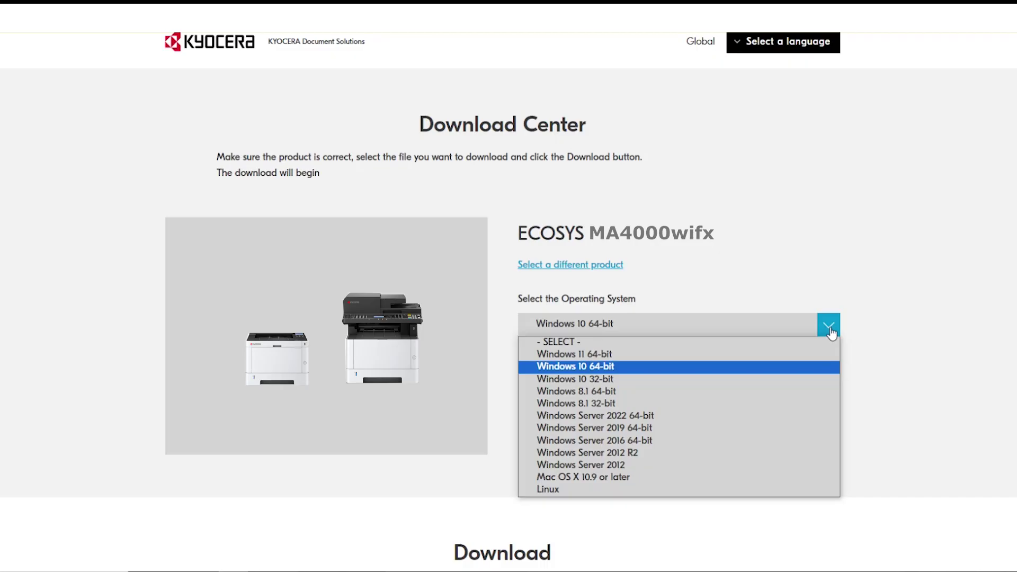
left_click(829, 331)
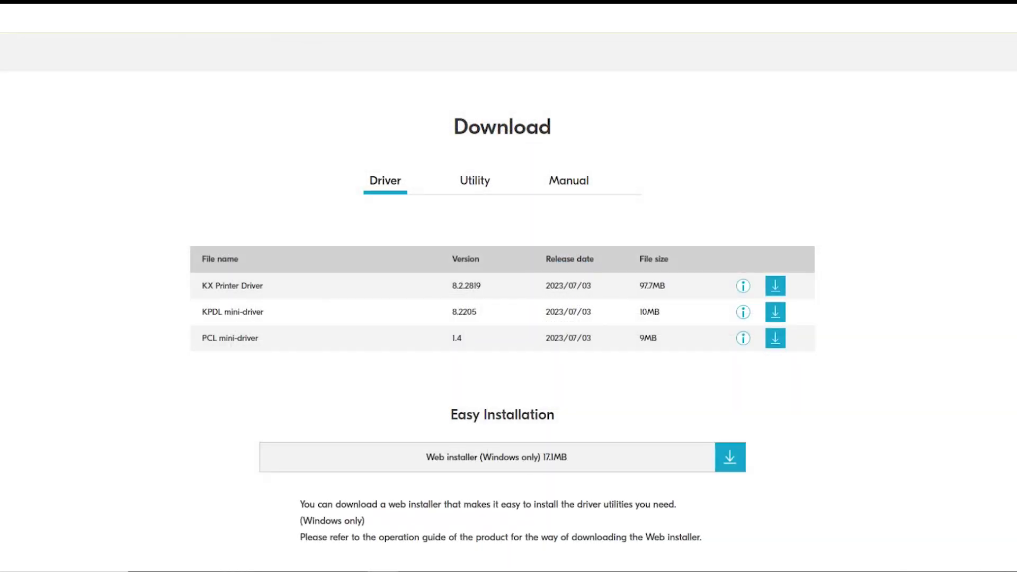
scroll(866, 377, "down", 1)
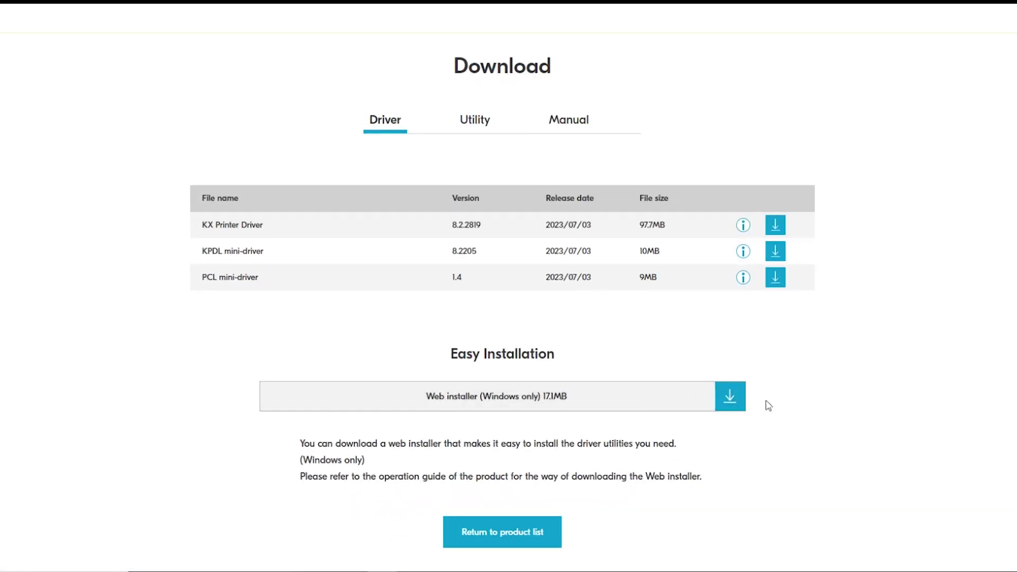
Step: Download the Web installer, agreeing to the license and keeping the unverified Web Installer_1.13.6.0 (3).exe
left_click(727, 401)
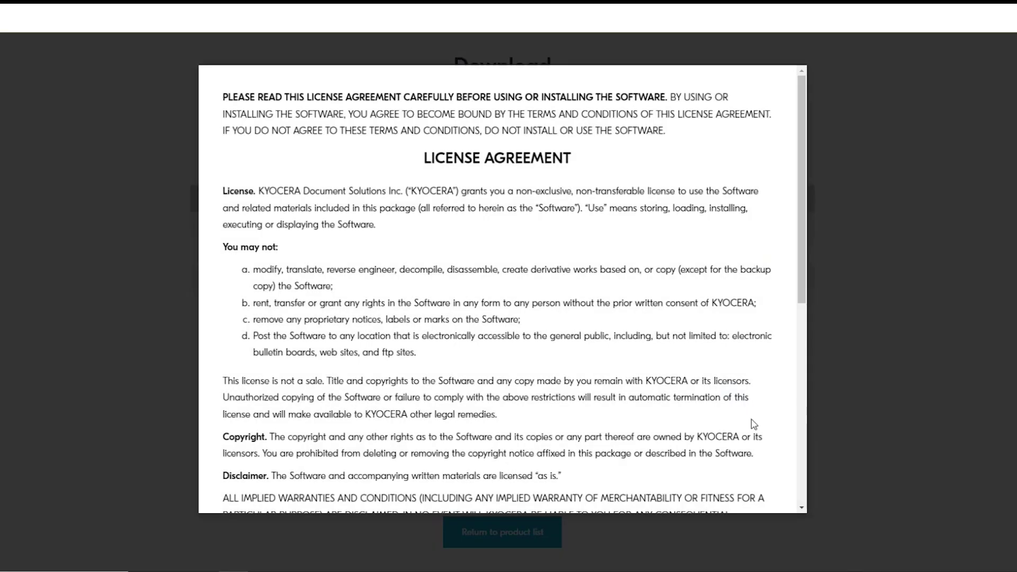
left_click_drag(800, 283, 769, 548)
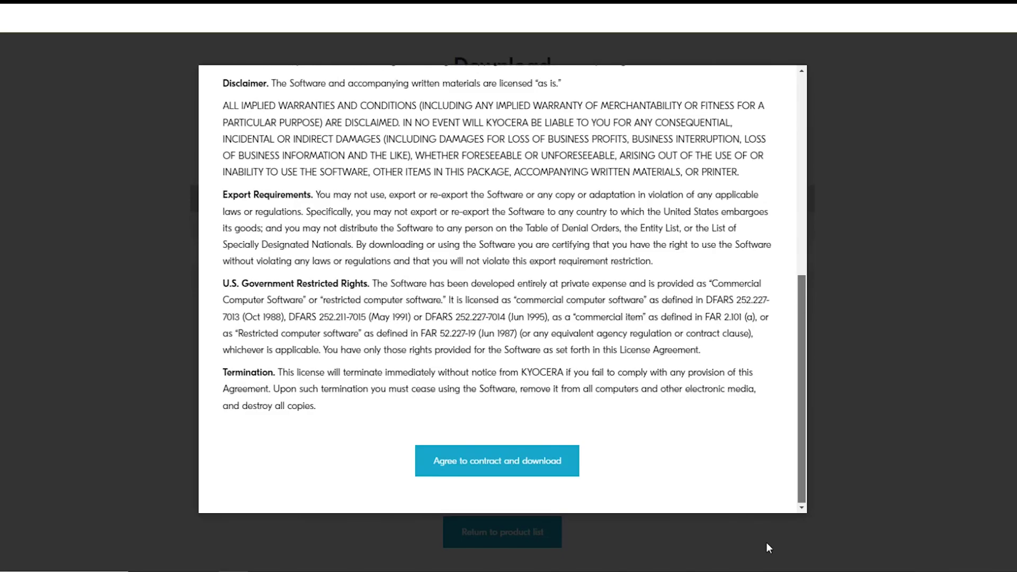
left_click(501, 459)
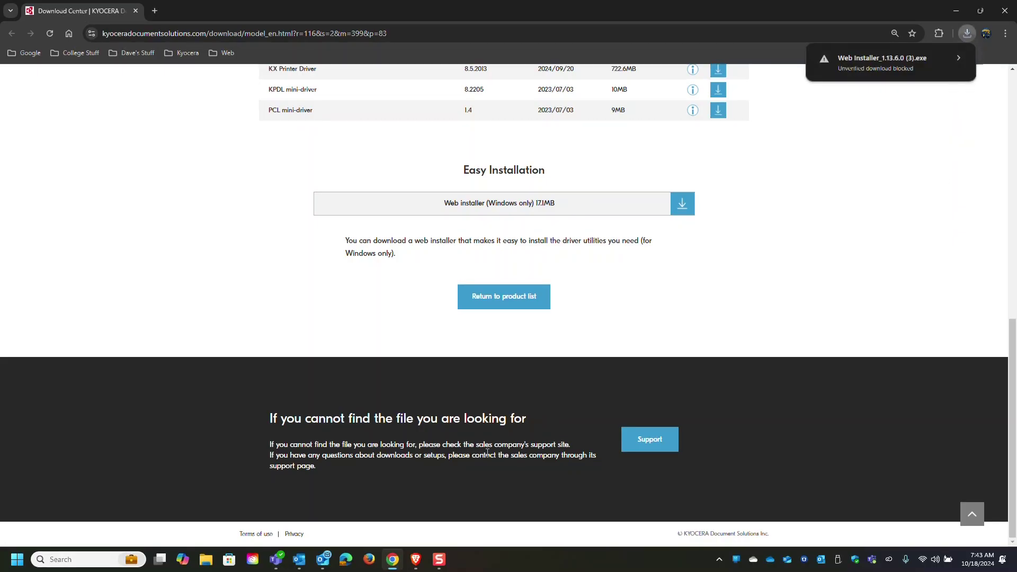
left_click(872, 67)
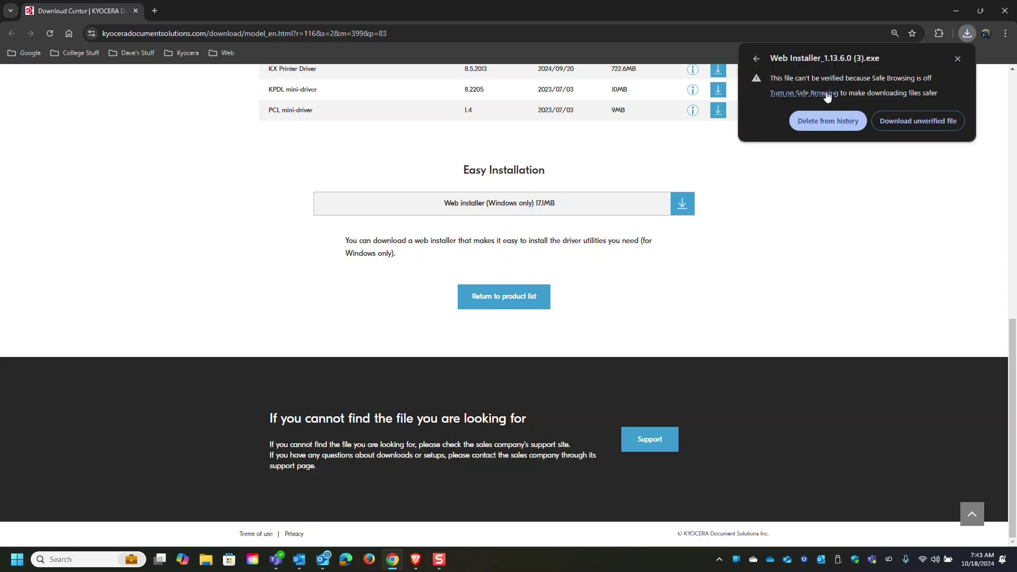
left_click(915, 122)
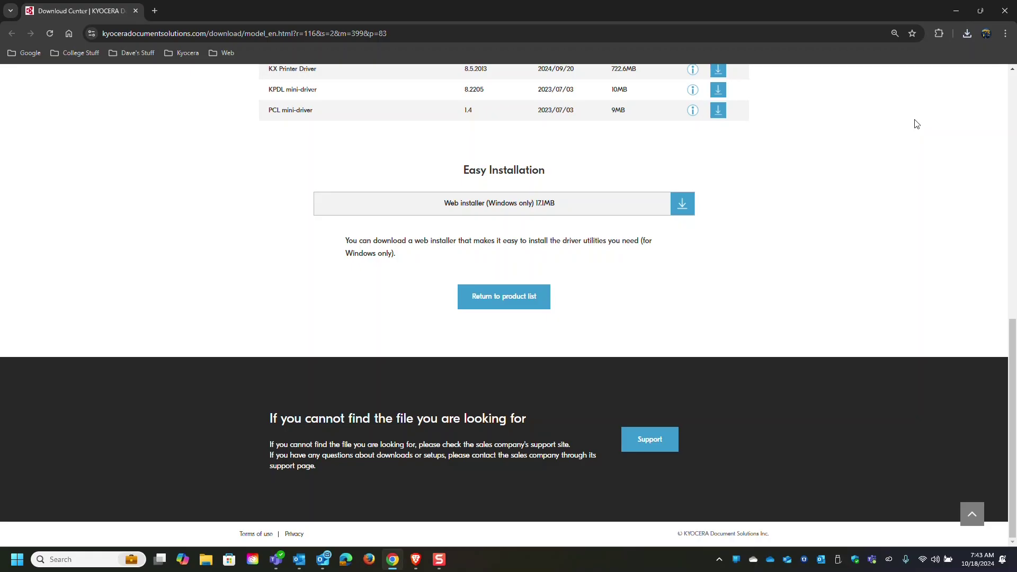
Step: Run Web Installer_1.13.6.0 (3).exe from Chrome's downloads and allow it to make changes
left_click(967, 33)
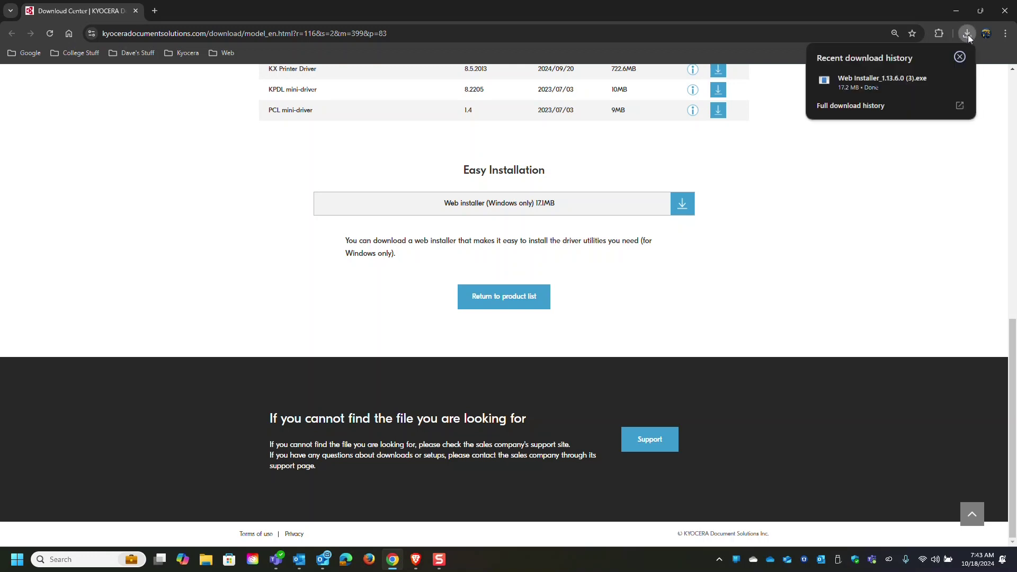
left_click(860, 83)
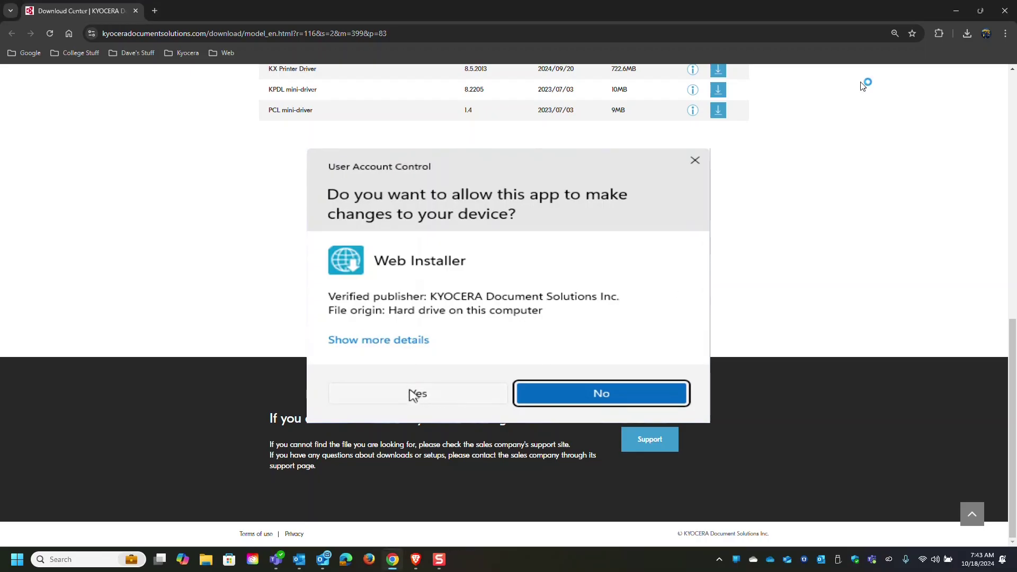
left_click(415, 393)
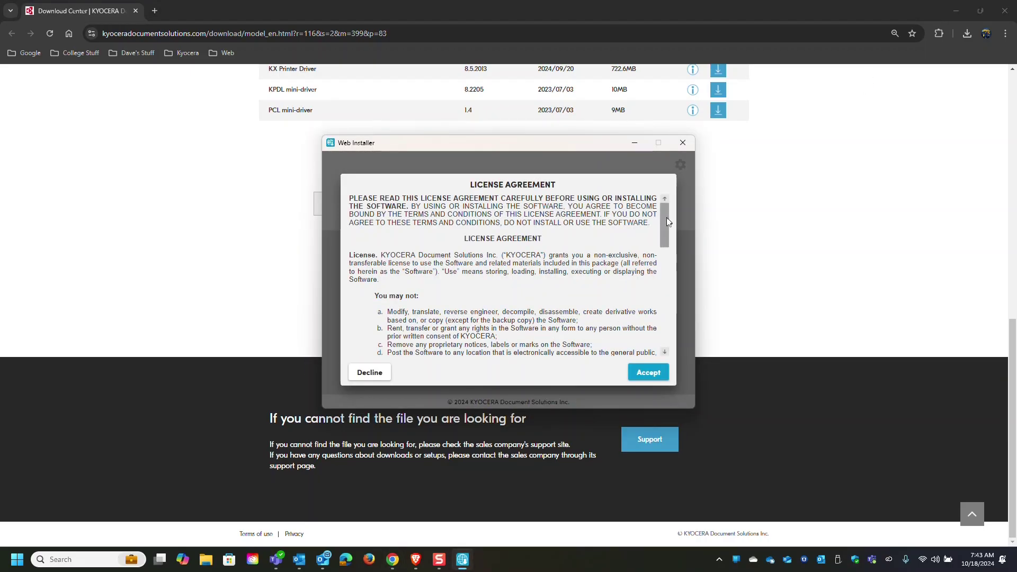
Step: Accept the installer license, dismiss the Resource and Energy Saving notice, and start the driver installation
scroll(504, 223, "down", 15)
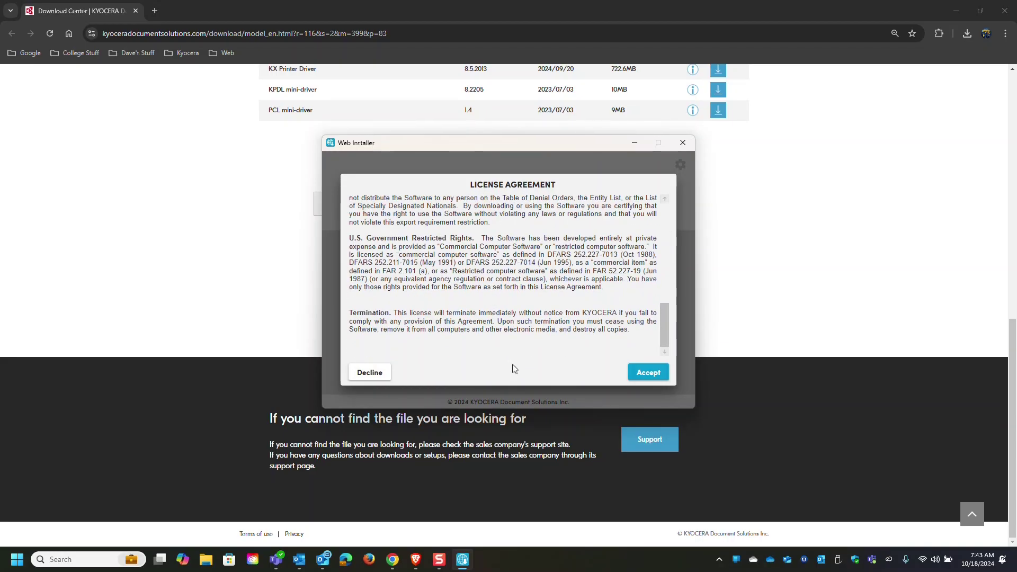
left_click(647, 373)
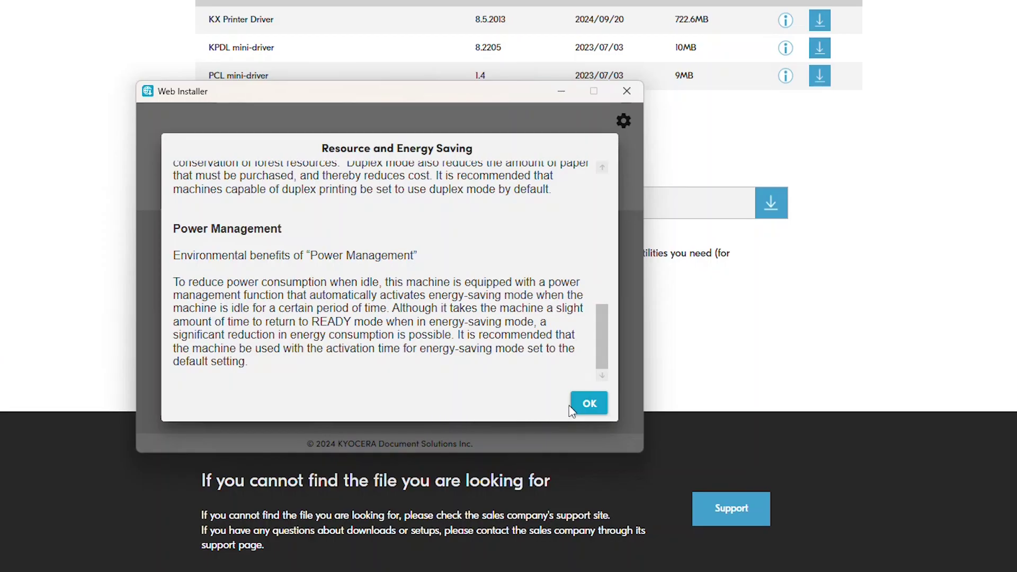
left_click(588, 405)
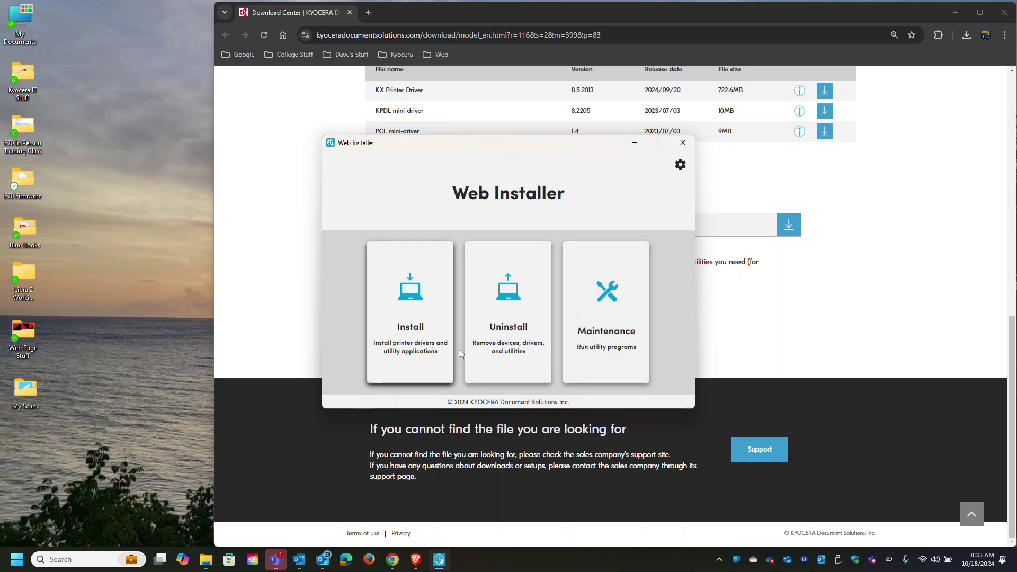
left_click(409, 322)
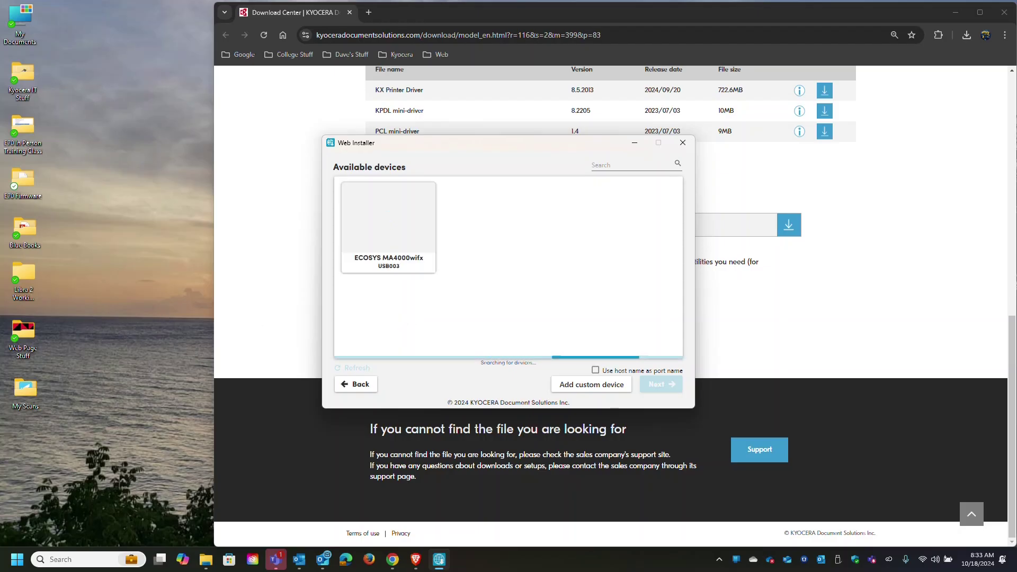
Step: Select the ECOSYS MA4000wifx on USB003 and continue to its component list
left_click(391, 231)
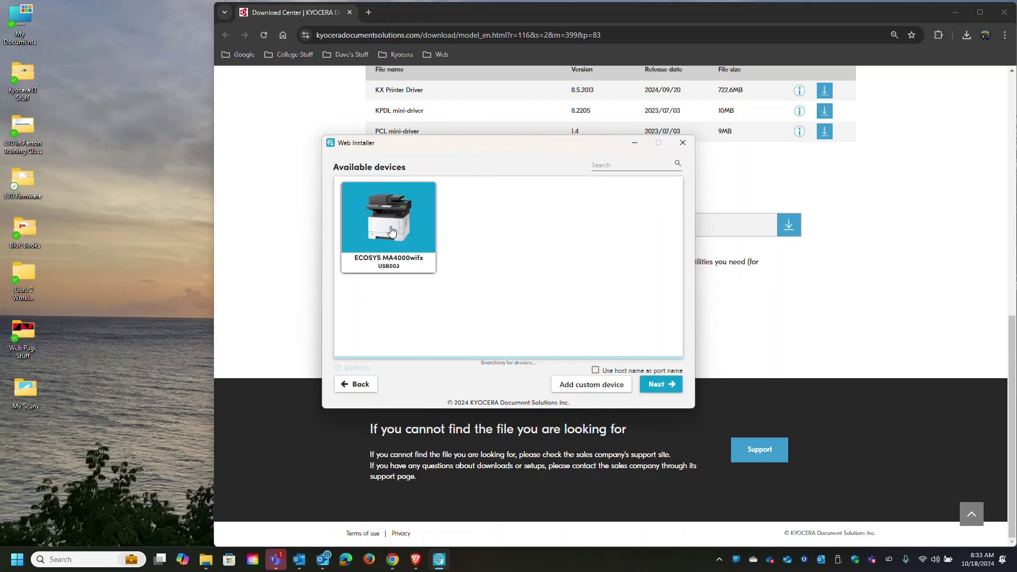
left_click(656, 383)
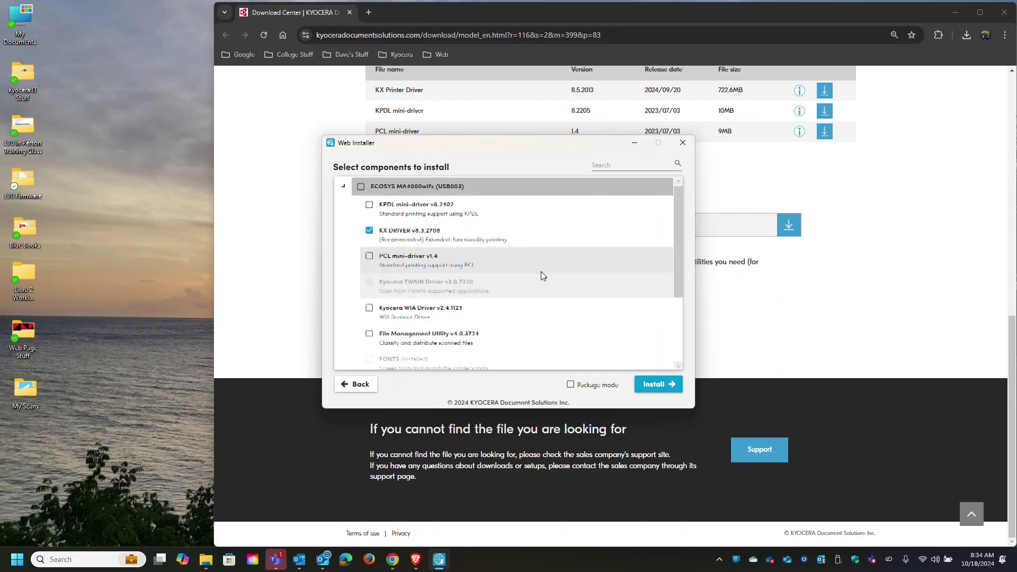
scroll(540, 273, "down", 4)
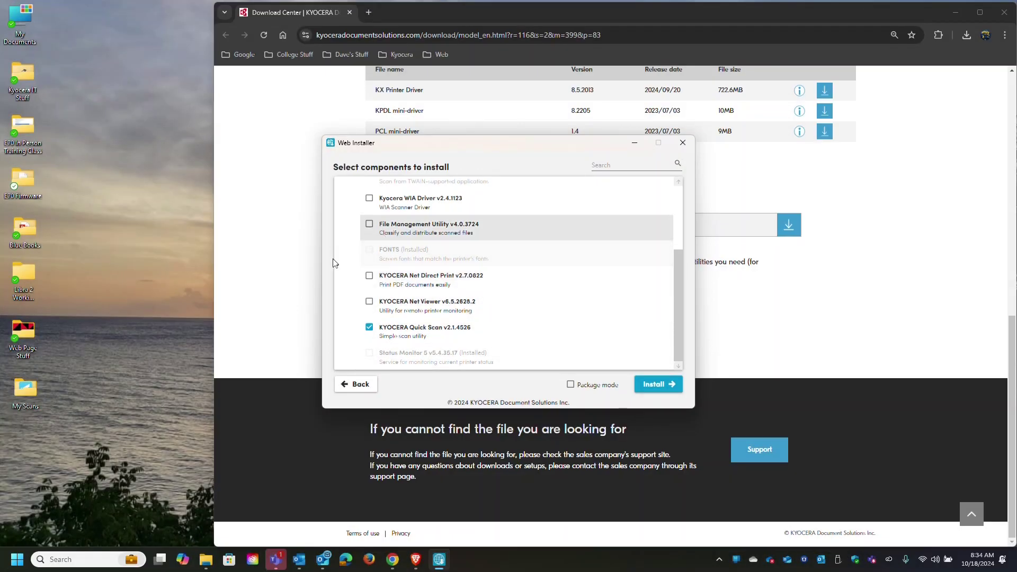
Step: Install KX DRIVER v8.3.2708 and KYOCERA Quick Scan v2.1.4526, accepting the Quick Scan desktop shortcuts
left_click(653, 386)
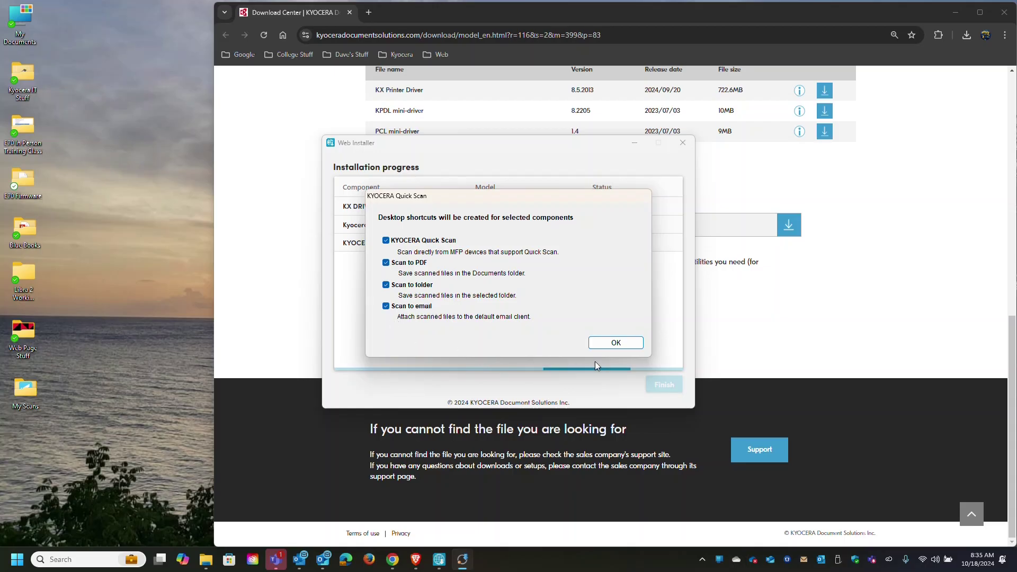
left_click(612, 344)
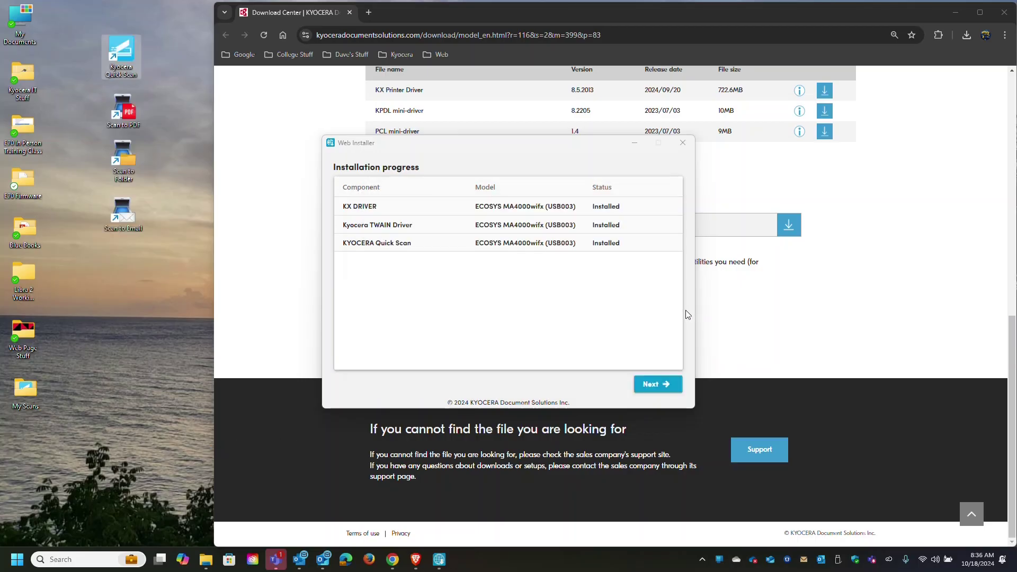
Step: Continue to printer configuration and tick Print a test page
left_click(656, 384)
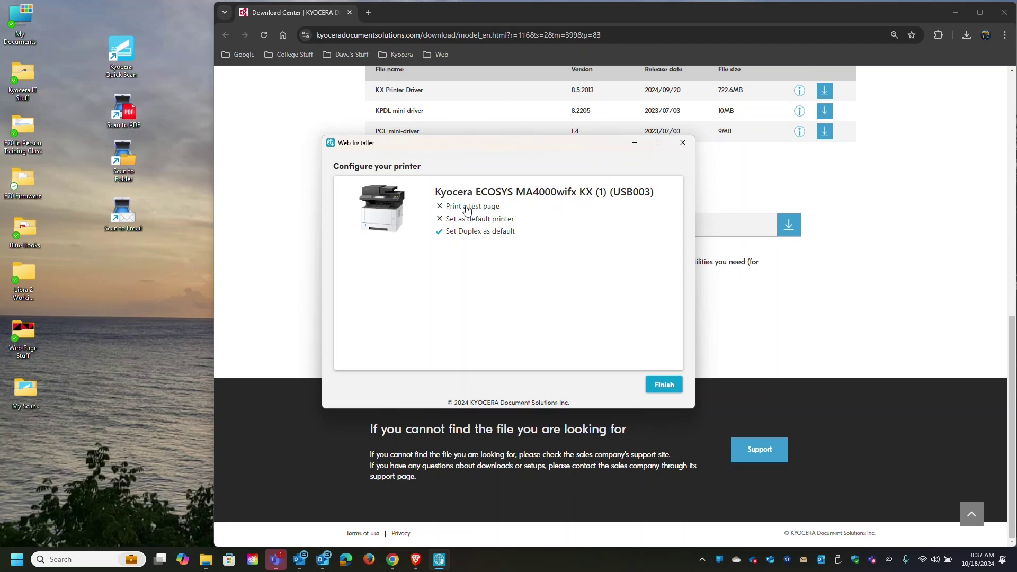
left_click(468, 208)
Step: Make the MA4000wifx the default printer and turn off duplex as default
left_click(473, 220)
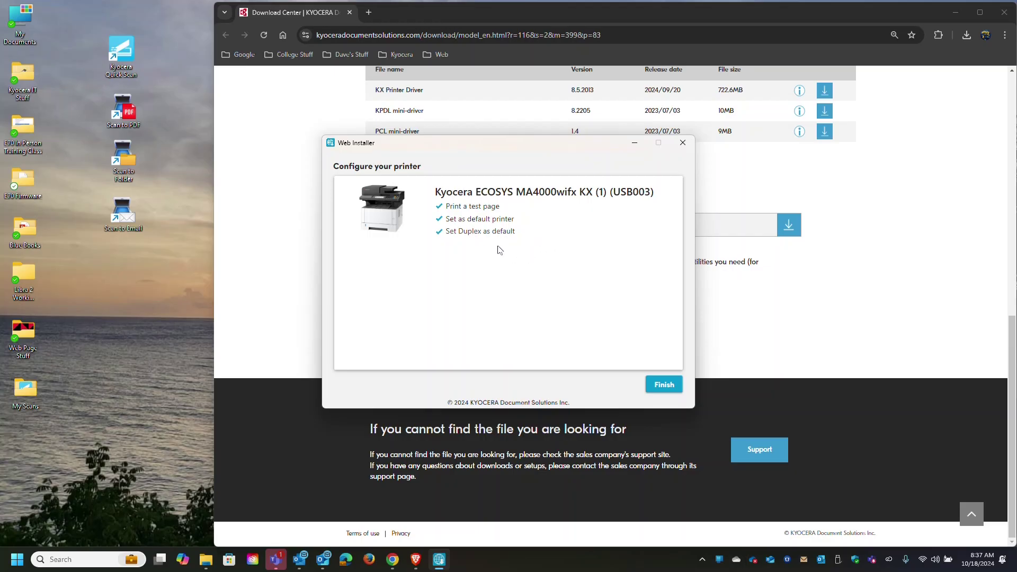
left_click(471, 234)
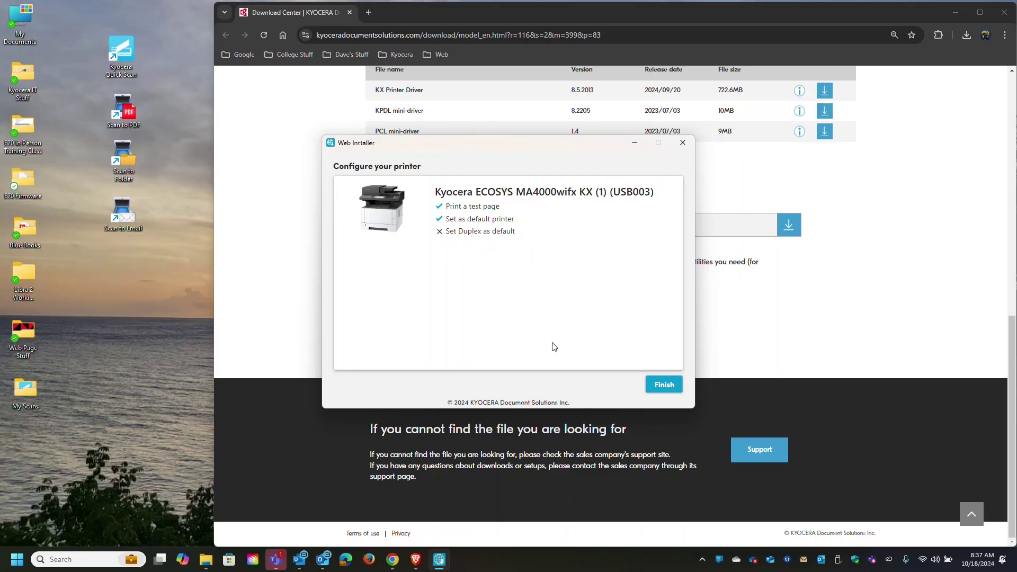